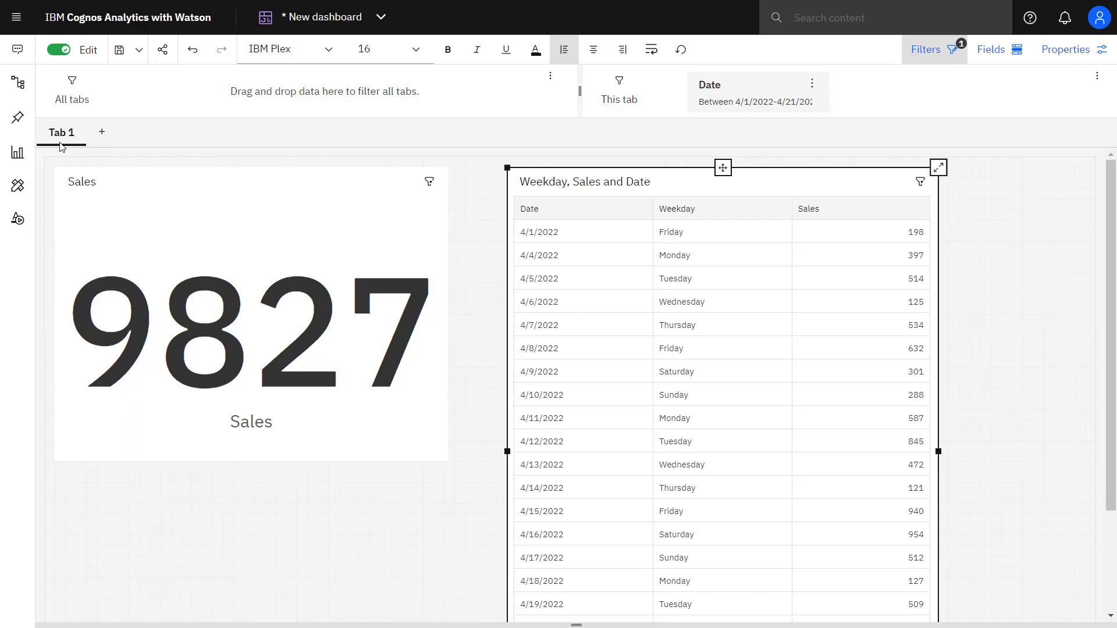
Step: Ask the Assistant 'what was my sales yesterday' and check 608 against the 4/20/2022 row
click(17, 51)
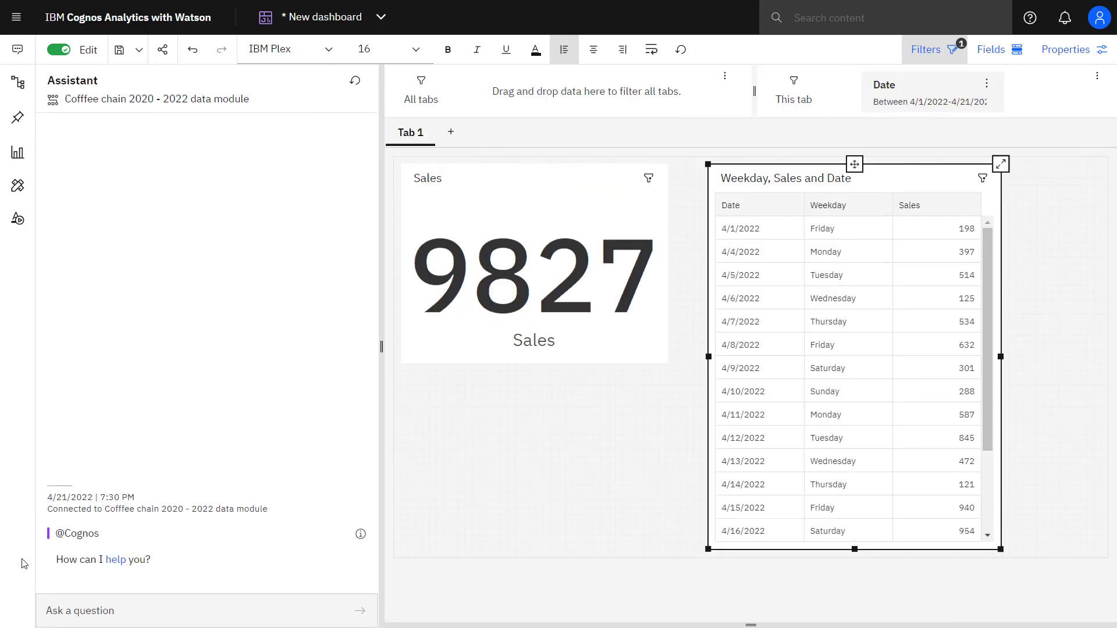
click(119, 610)
text(what)
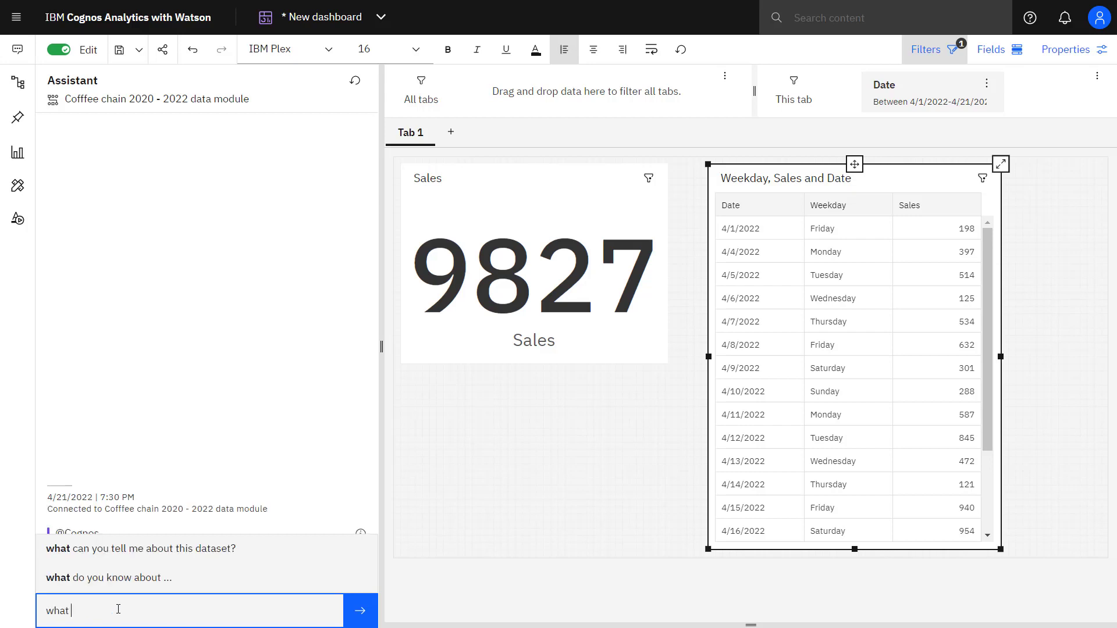
text( was my sa)
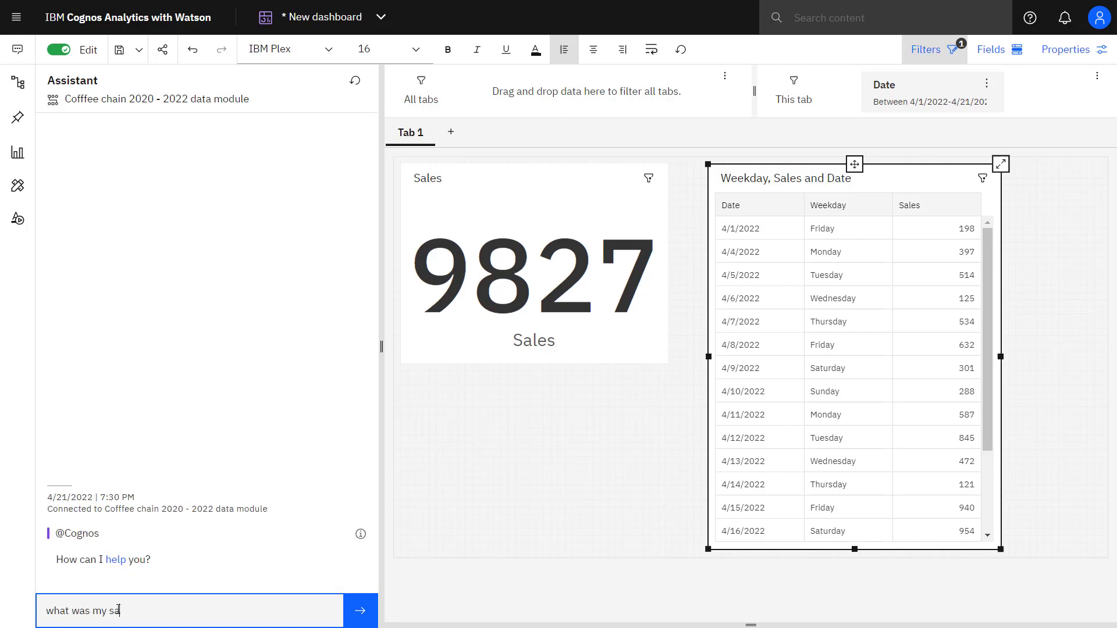
text(les yeste)
text(rday)
key(Return)
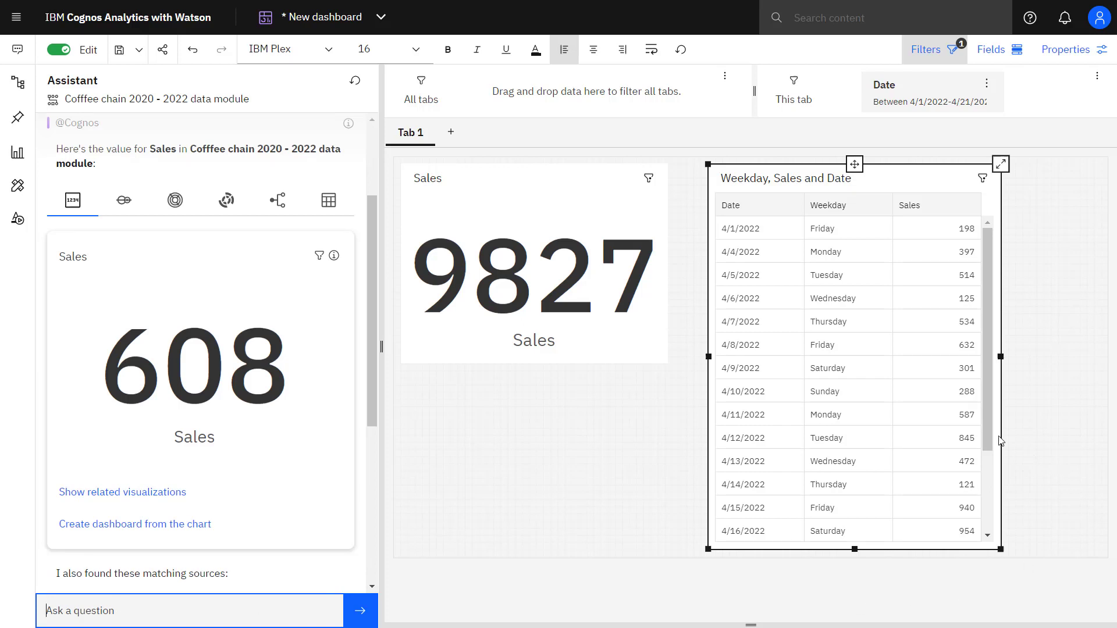
drag(992, 433, 972, 523)
click(972, 522)
mouse_move(939, 508)
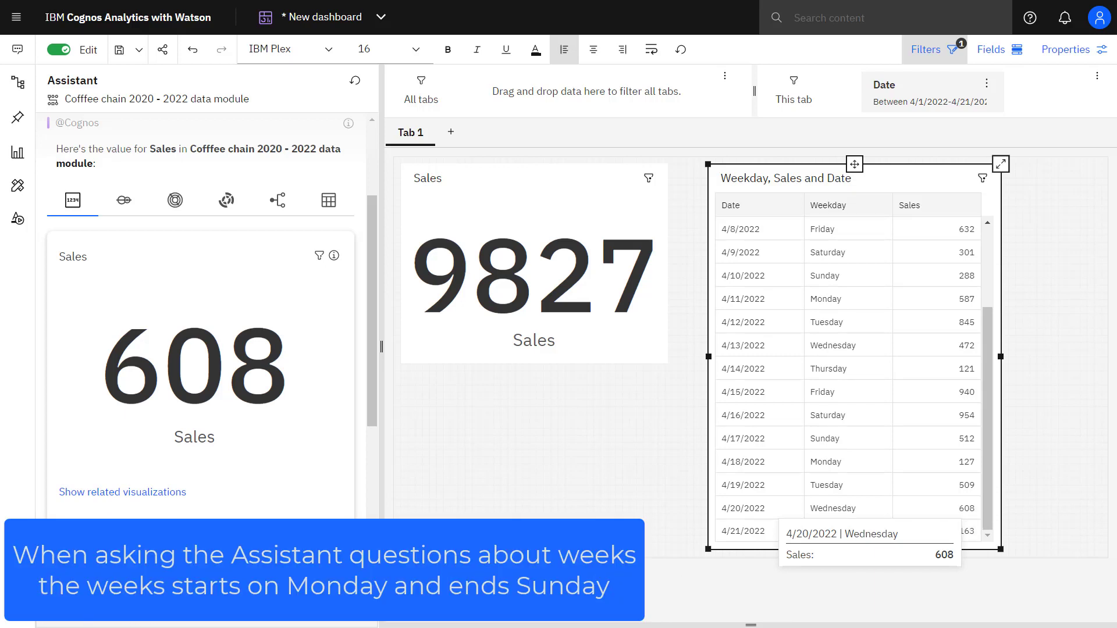
Step: Ask 'show me sales from last monday' and compare the 127 answer with the 4/18/2022 cell
click(200, 609)
text(show me)
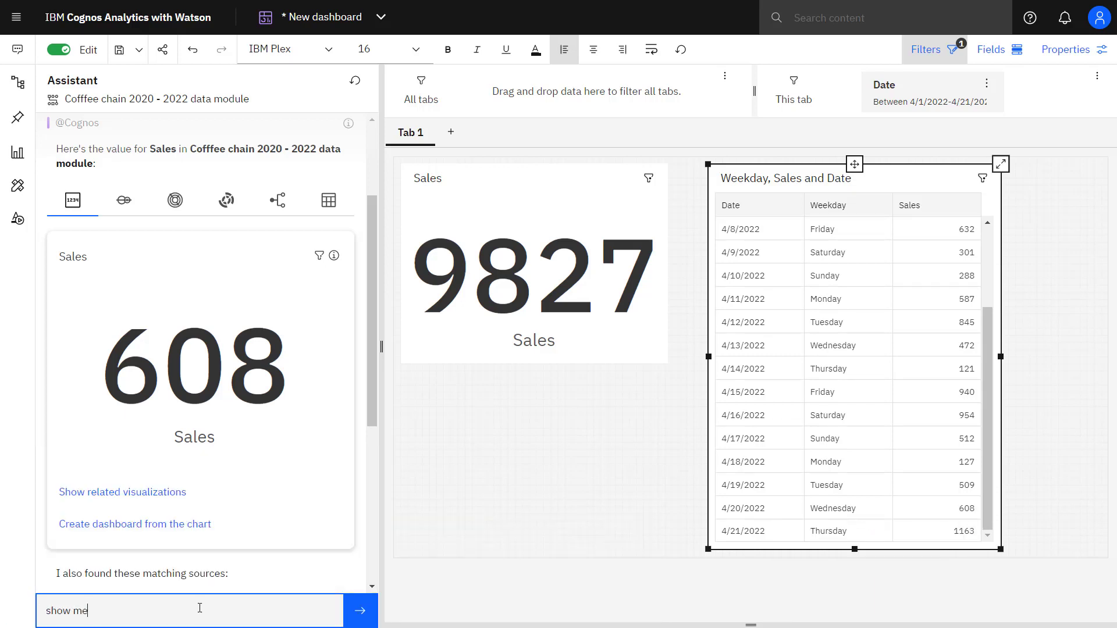
text( sales from l)
text(ast monday)
key(Return)
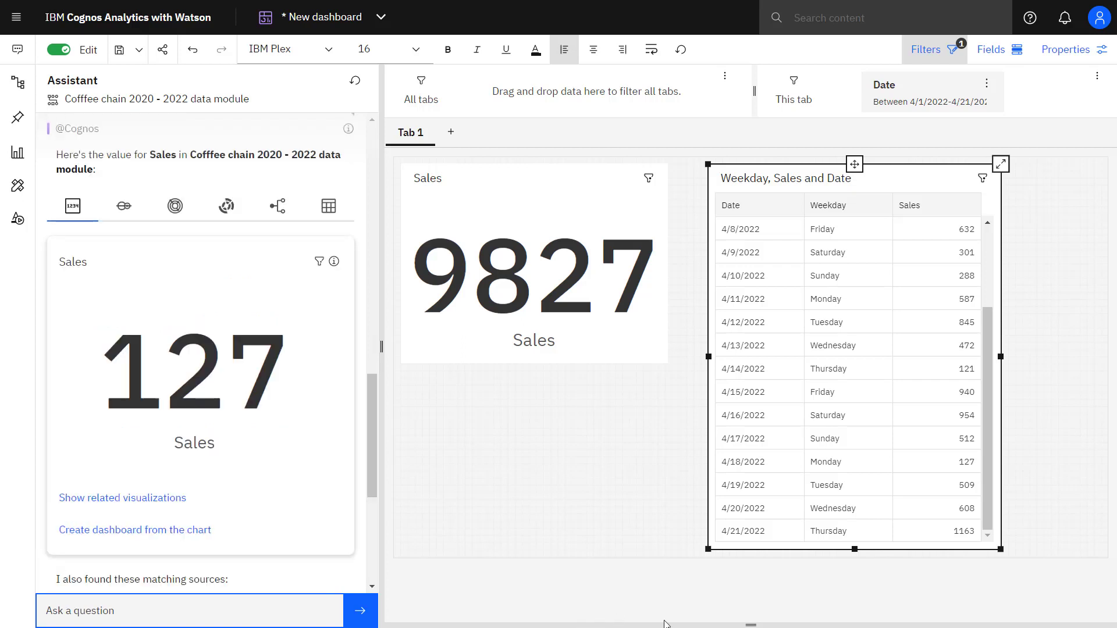
click(960, 467)
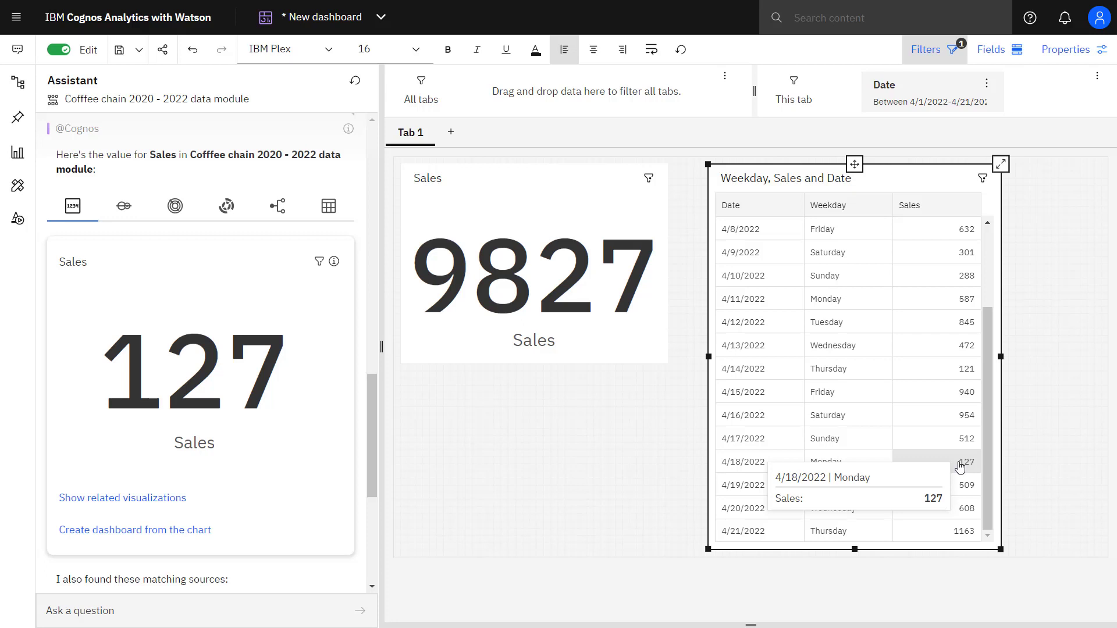
Step: Ask 'show me product type for sales for today', charting Coffee 286, Espresso 699, Herbal Tea 178
click(112, 611)
text(show me pro)
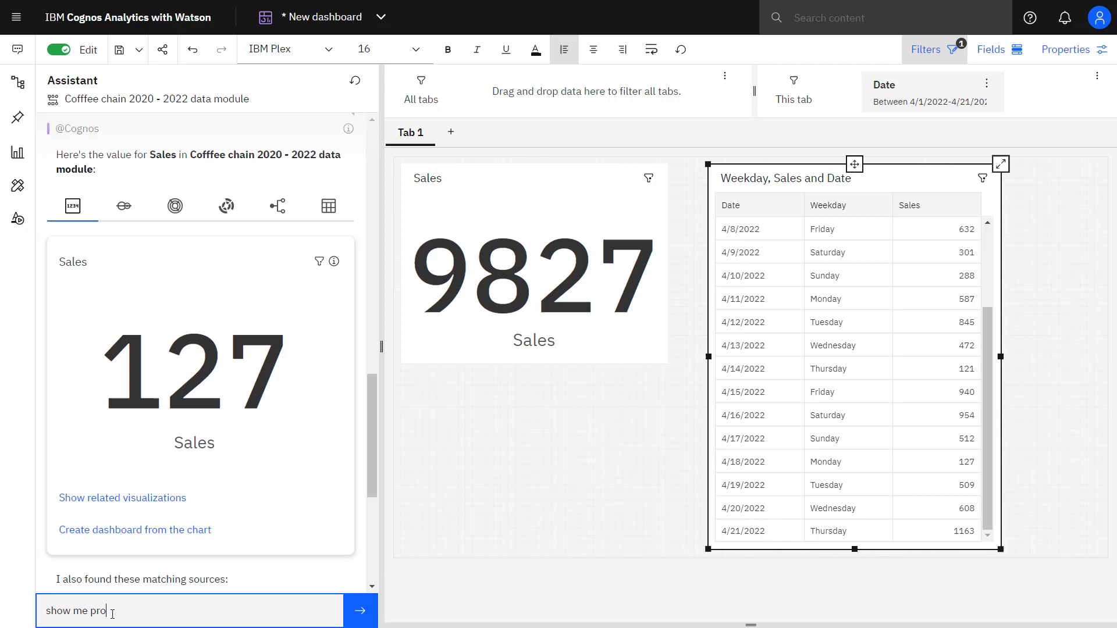
text(duct type )
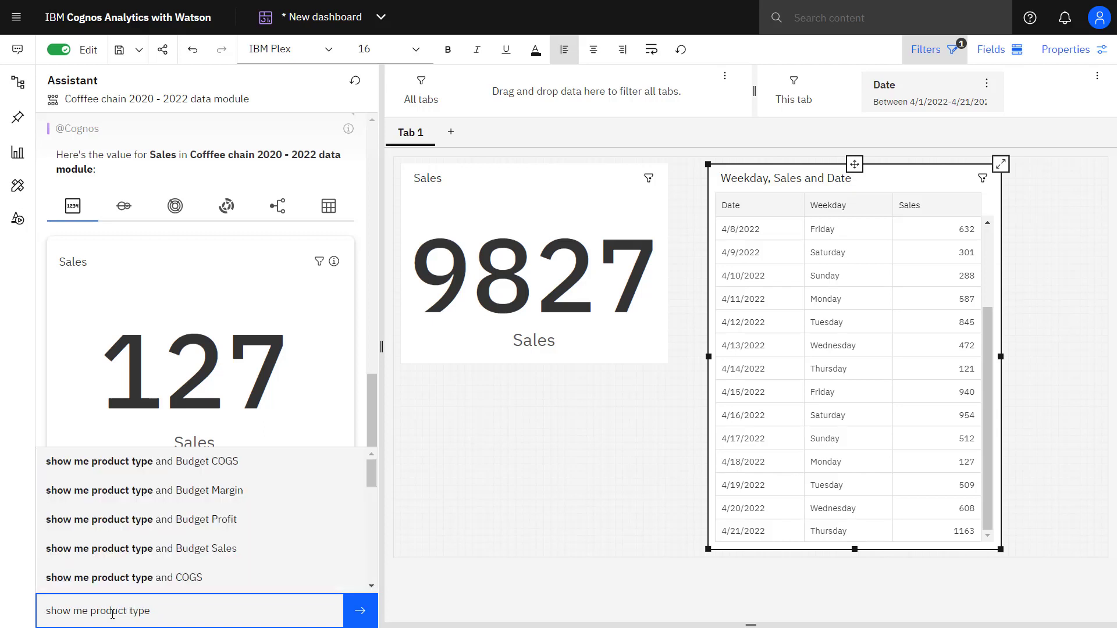
text(for sales )
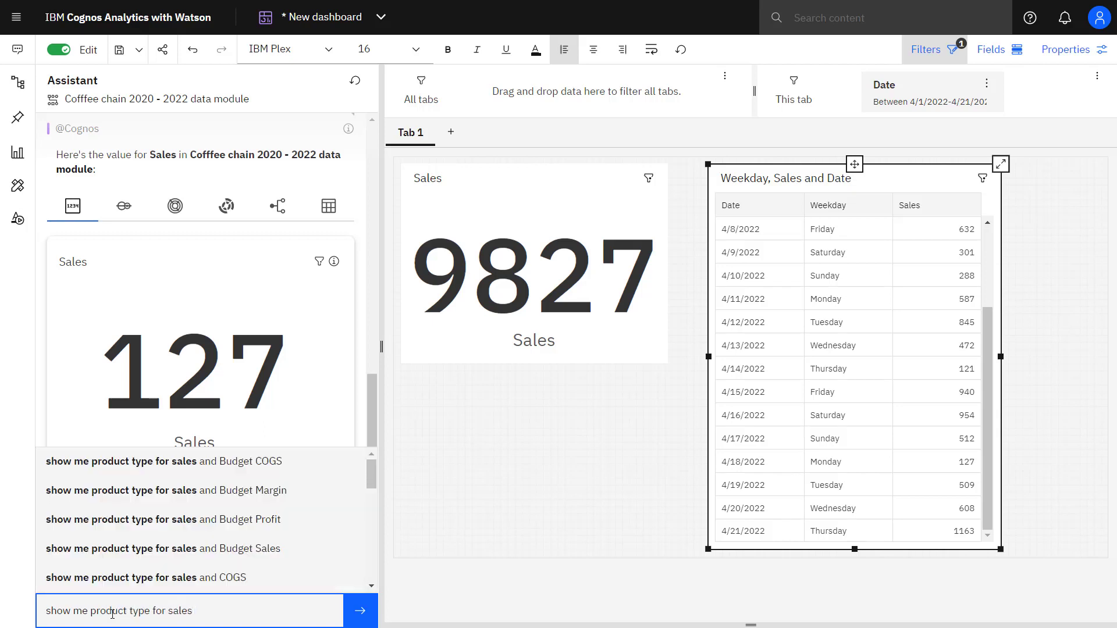
text(for )
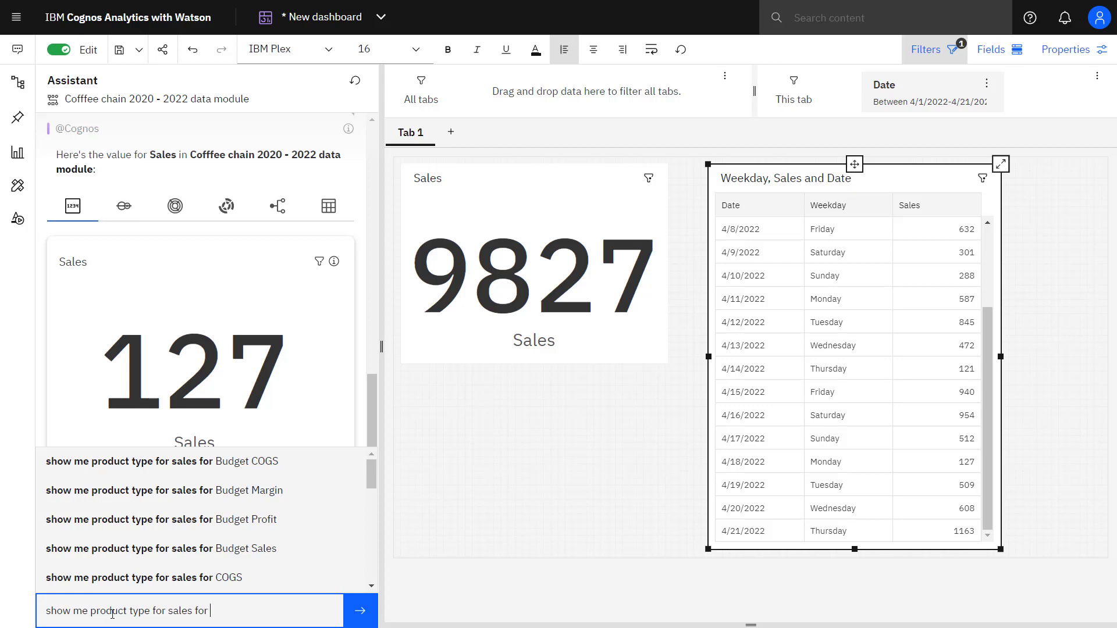
text(today)
key(Return)
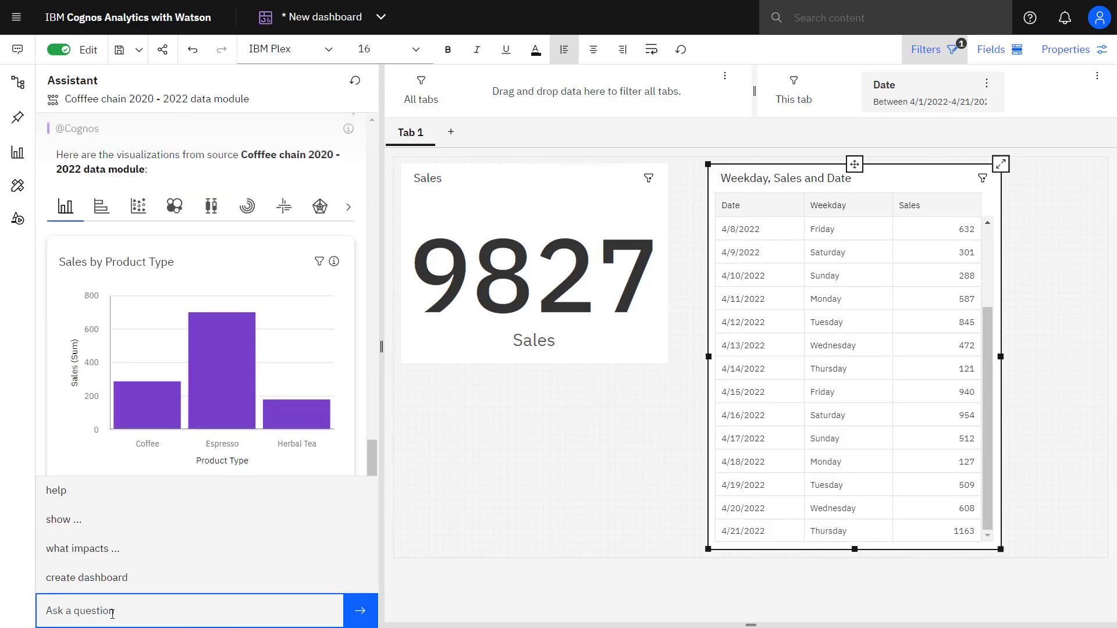
click(162, 414)
mouse_move(147, 393)
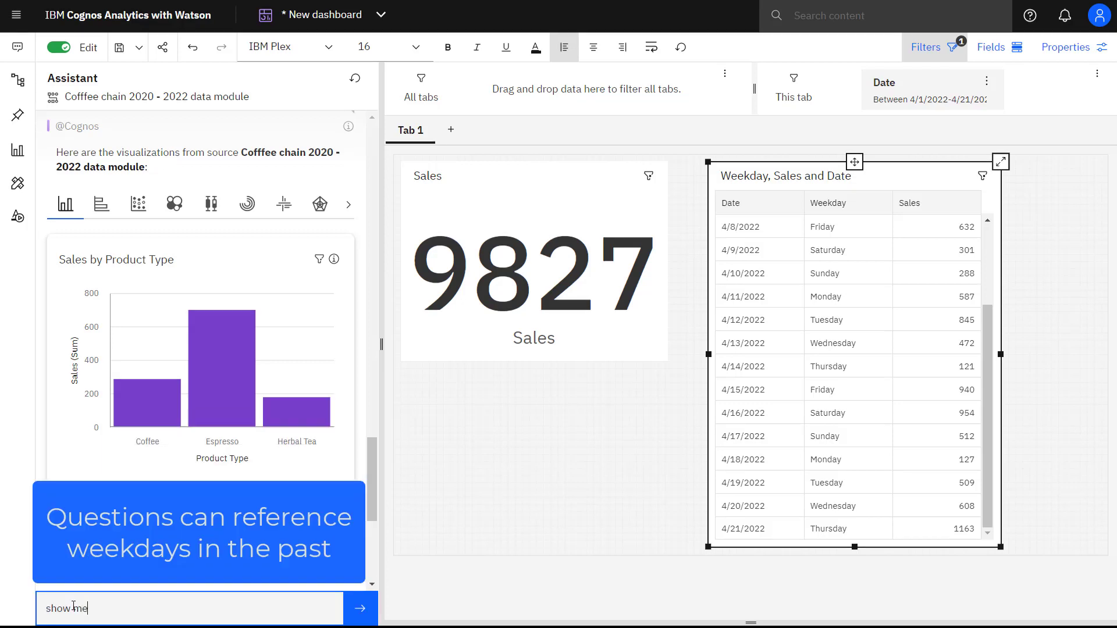
text( produc)
text(t type)
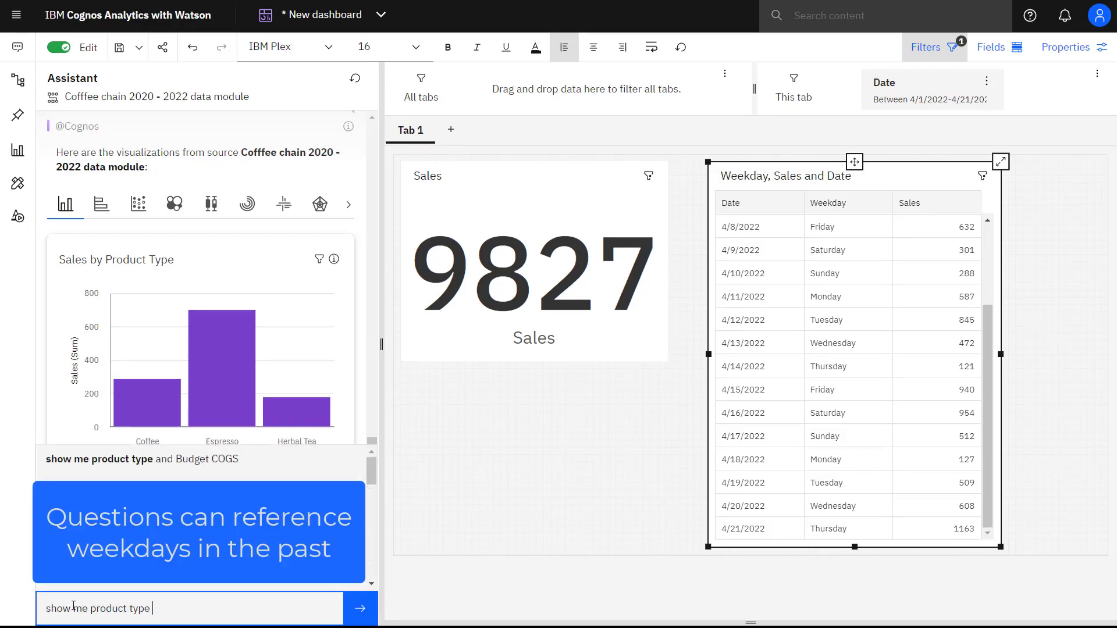
text( by sales for )
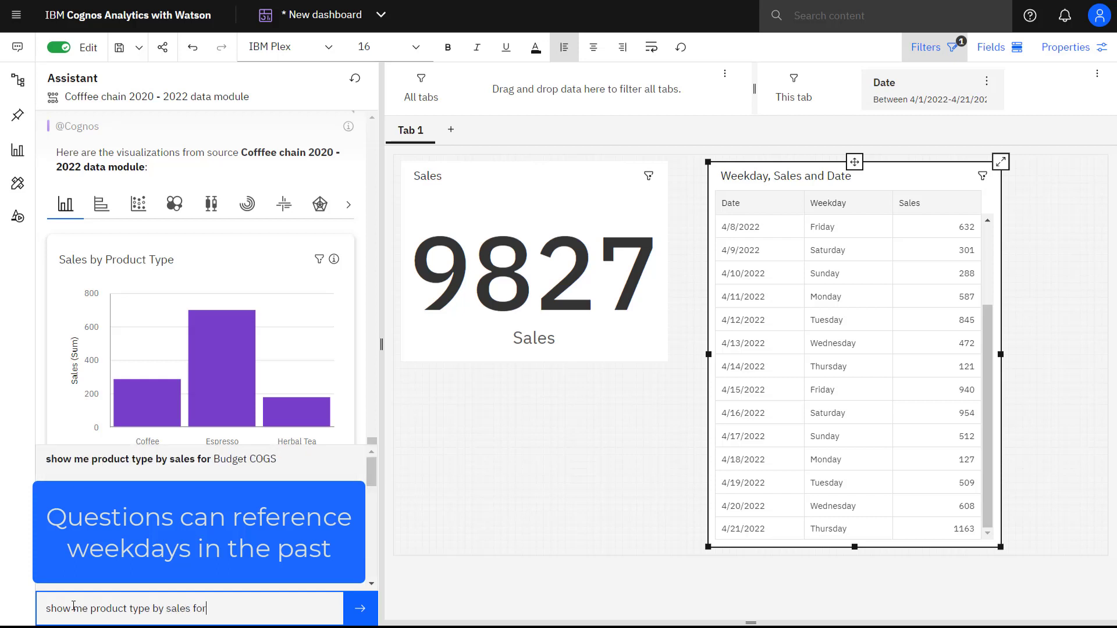
text(last thu)
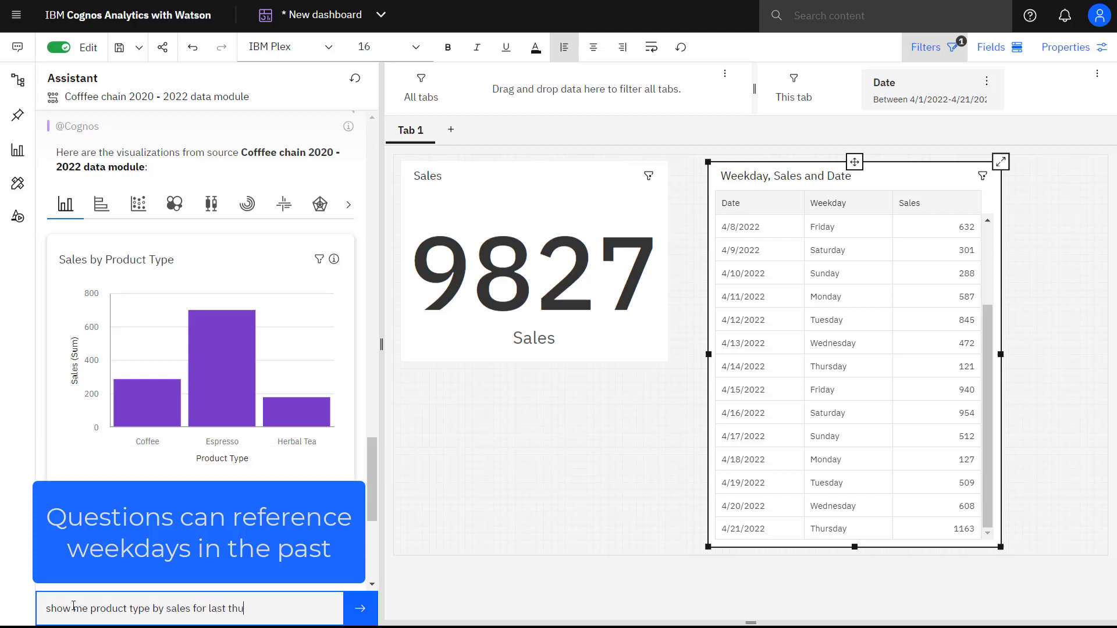
text(rsday)
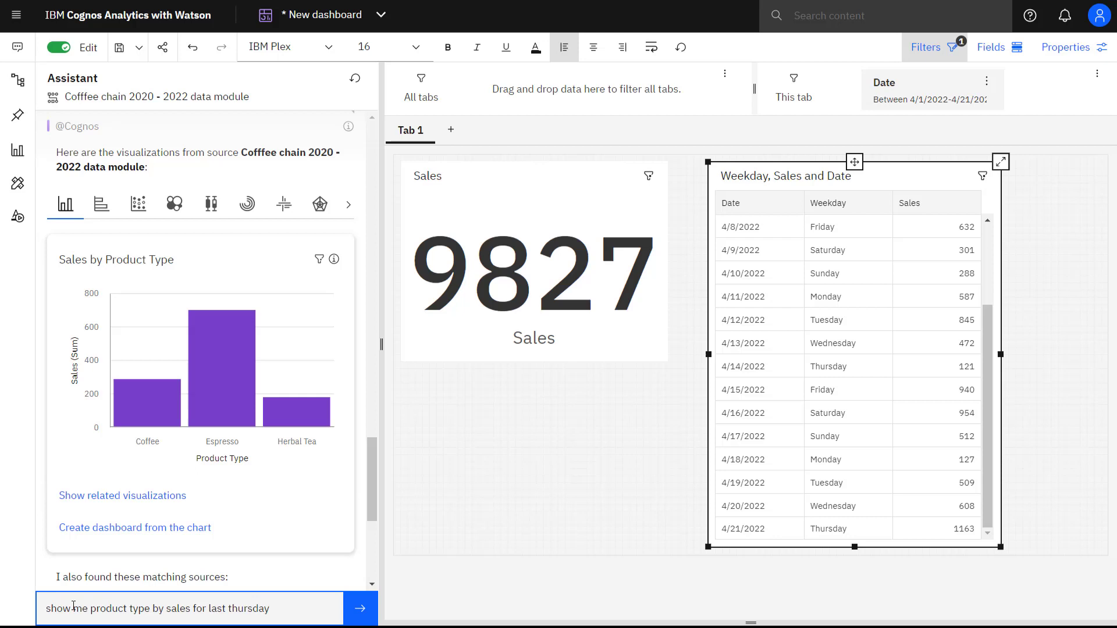
Step: Submit the last-Thursday product-type question and compare Coffee 121 with the 4/14/2022 row
key(Return)
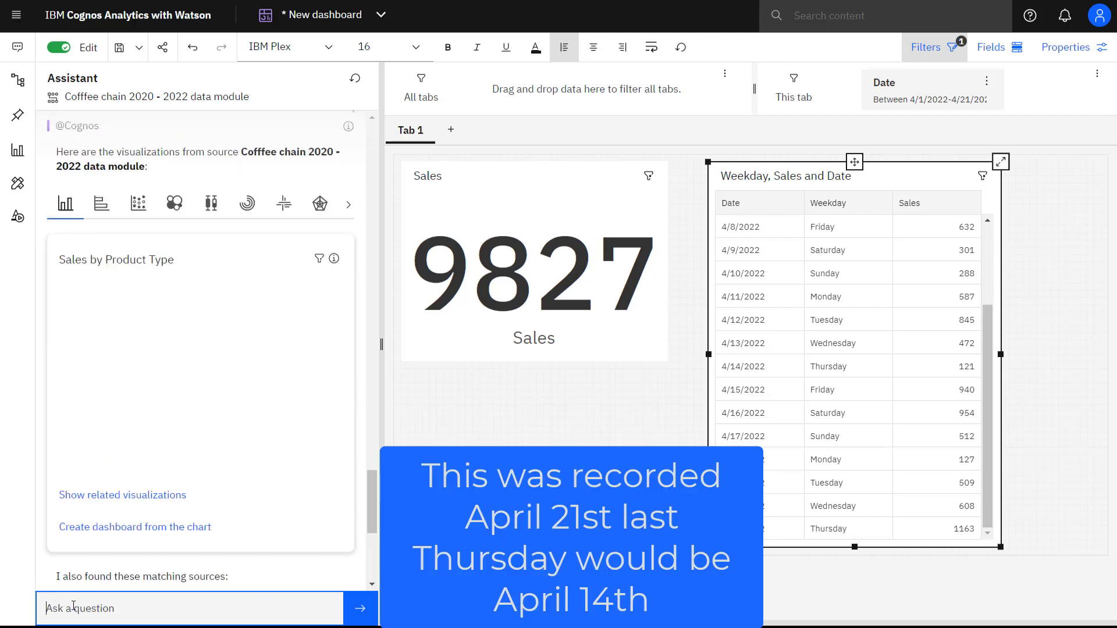
click(201, 385)
mouse_move(847, 367)
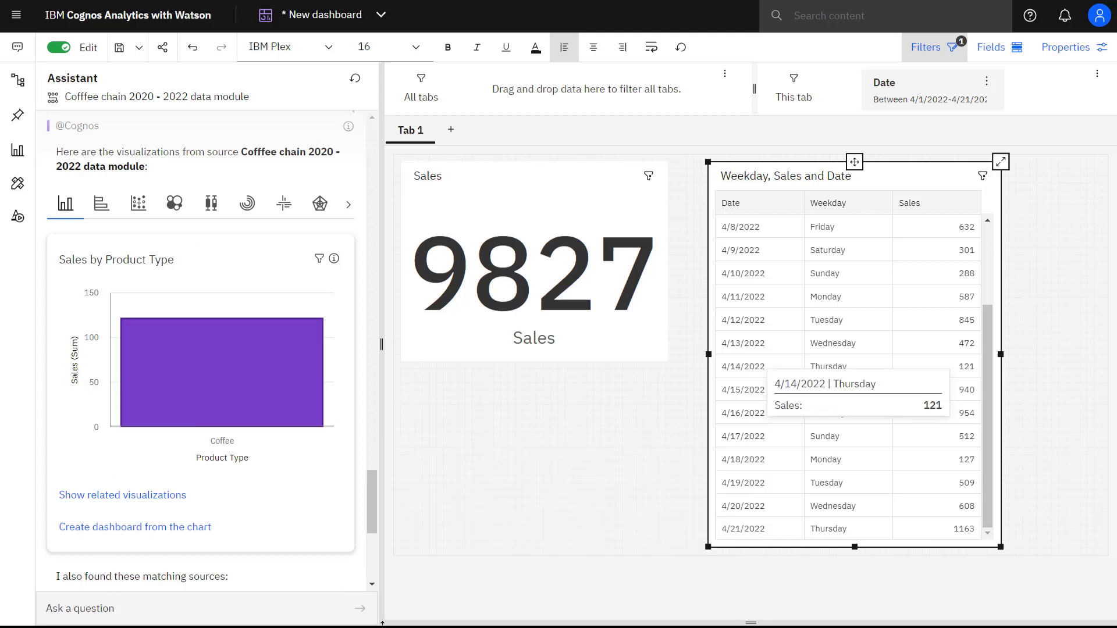
click(181, 611)
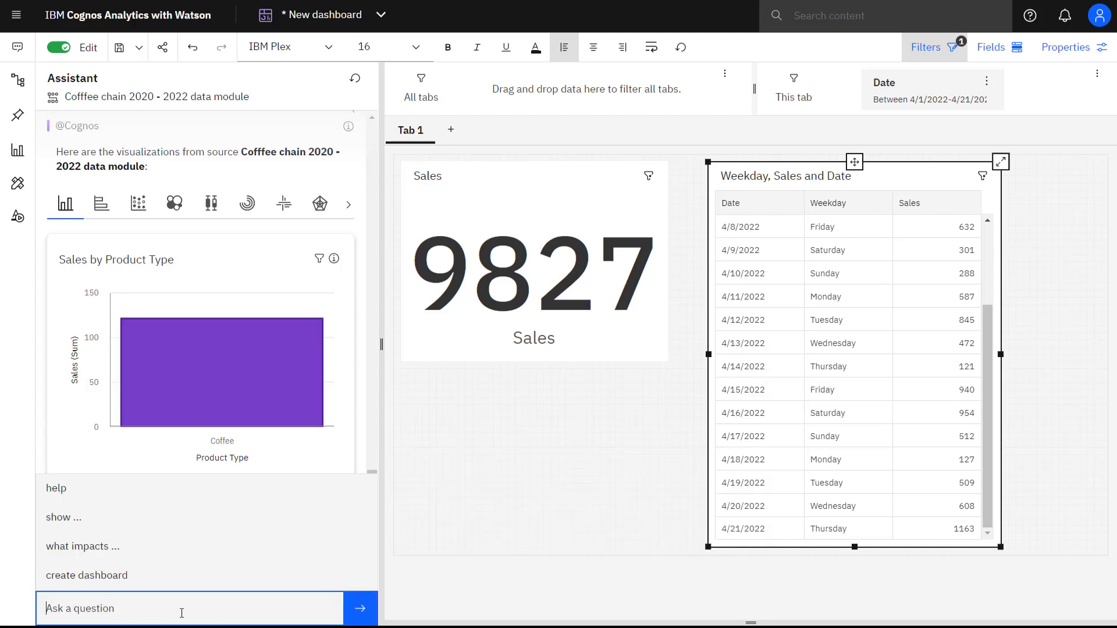
text(show me )
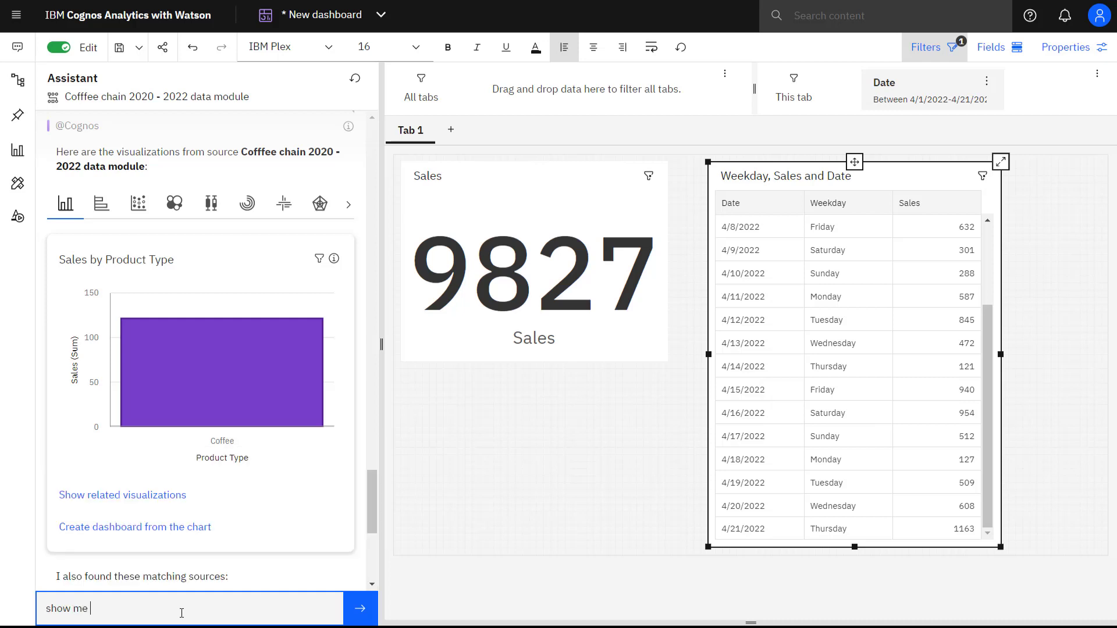
text(sales for )
text(last quarter )
text(by month)
Step: Submit 'show me sales for last quarter by month' for a January–March line chart
key(Return)
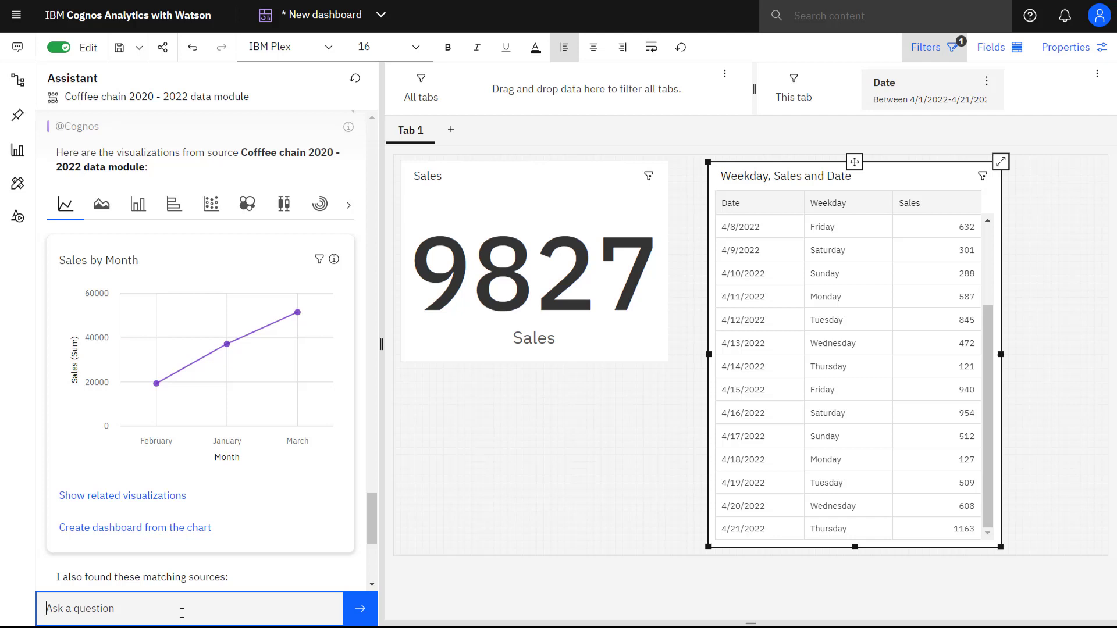
text(show me sa)
text(les for last quarter of )
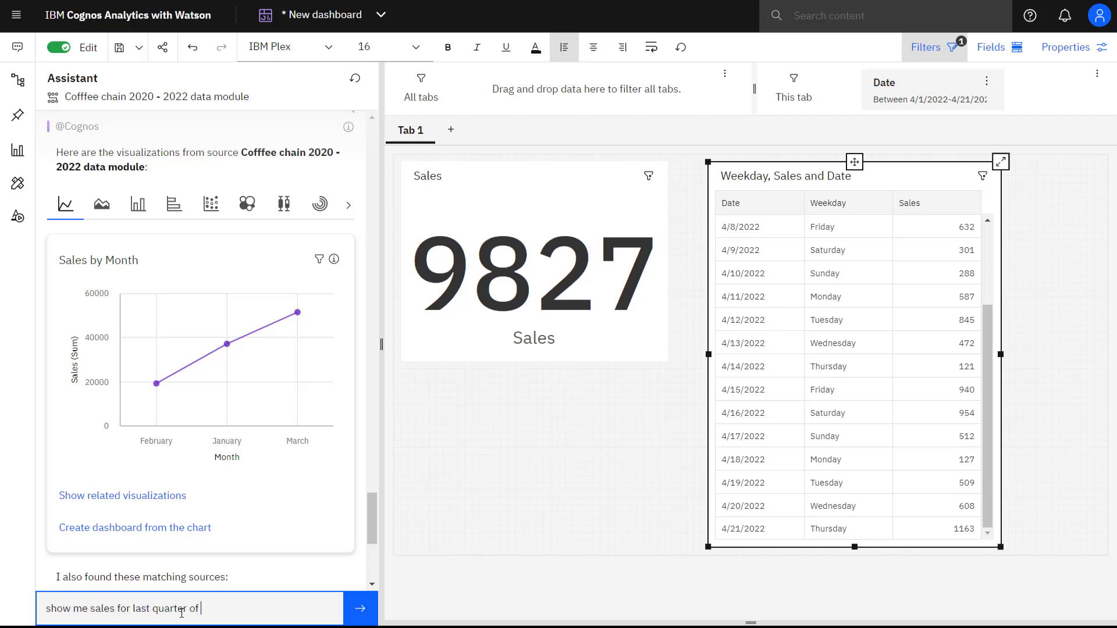
text(2021 by )
text(month)
Step: Submit 'show me sales for last quarter of 2021 by month', returning a 13955 sales total
key(Return)
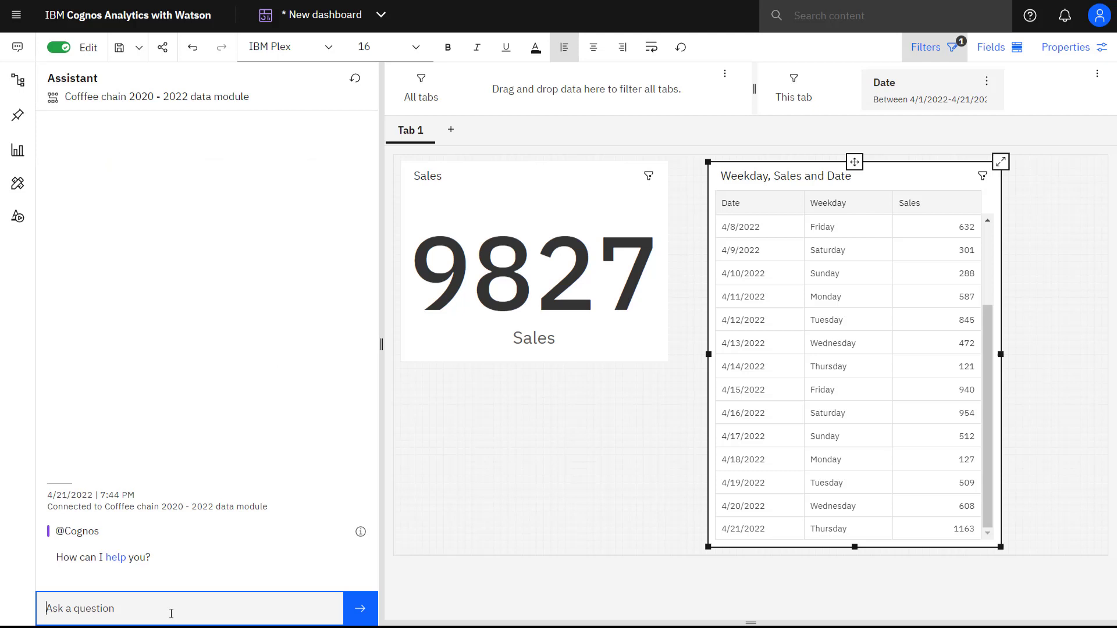
text(show topo 3 prod)
text(ucts by sales on the w)
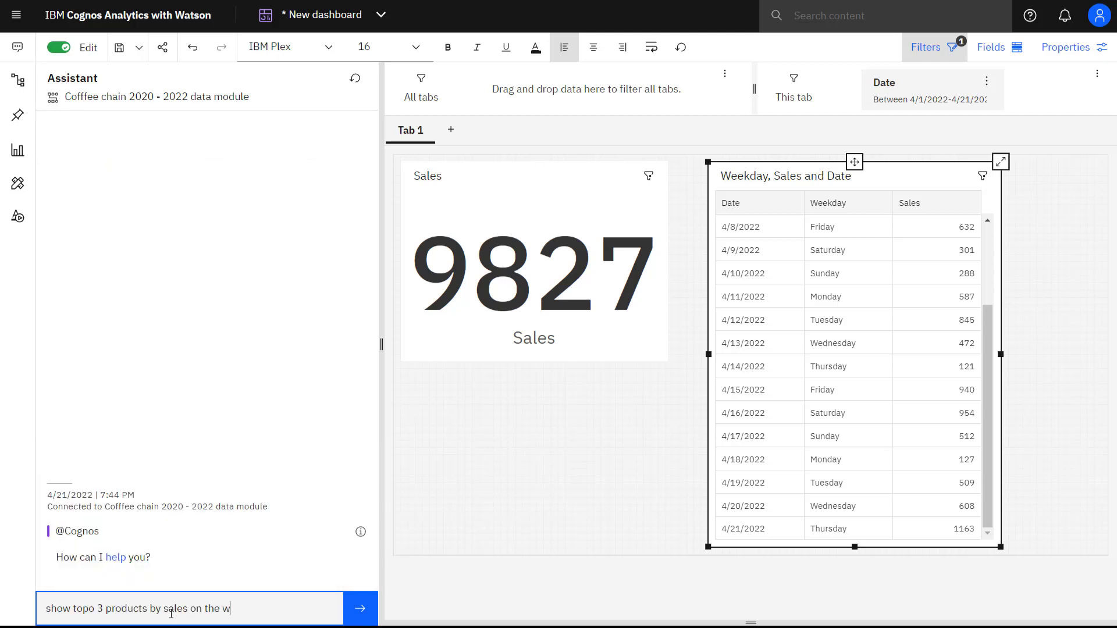
Step: Fix a typo and submit the top-3-products question for the week after Christmas last year
key(BackSpace)
text(first week after chri)
text(stmas last year)
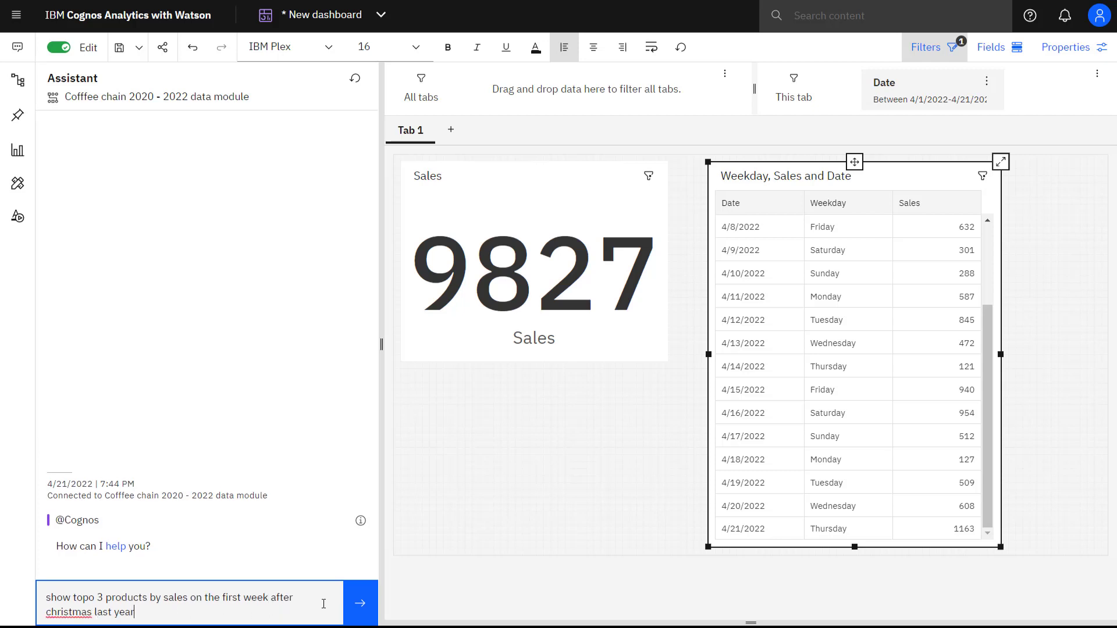
click(358, 607)
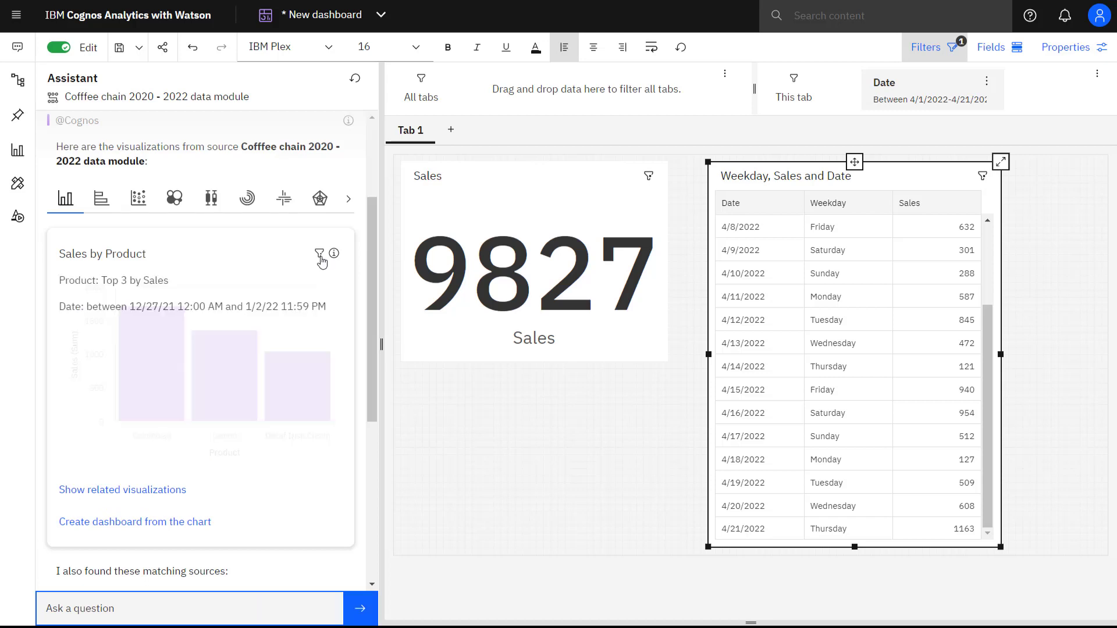
mouse_move(320, 253)
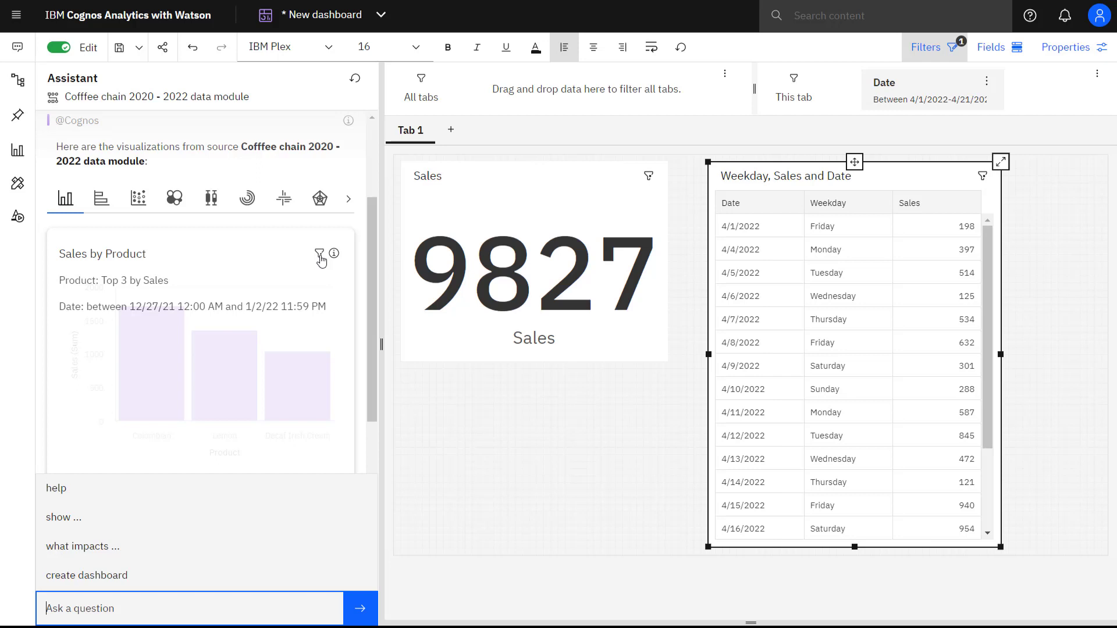
text(show me bu)
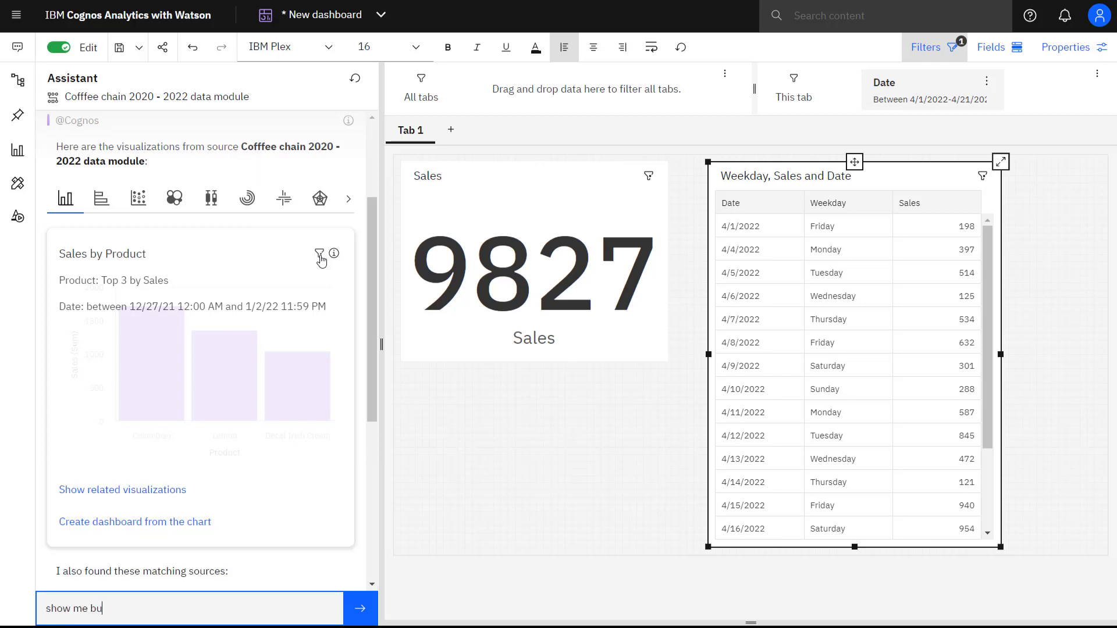
text(dget sales )
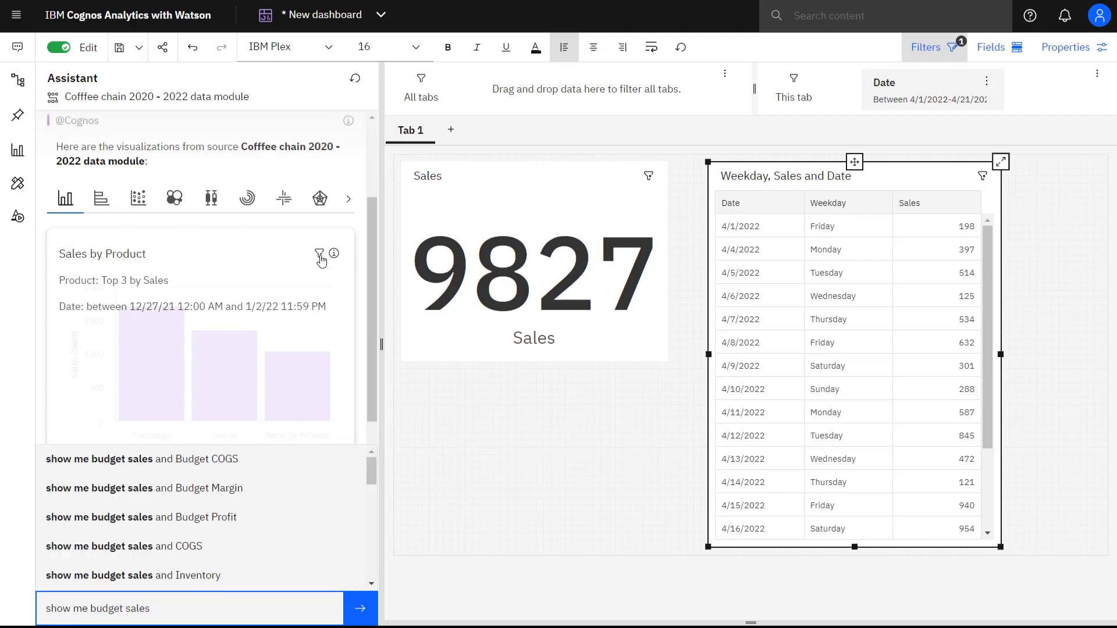
text(for labo)
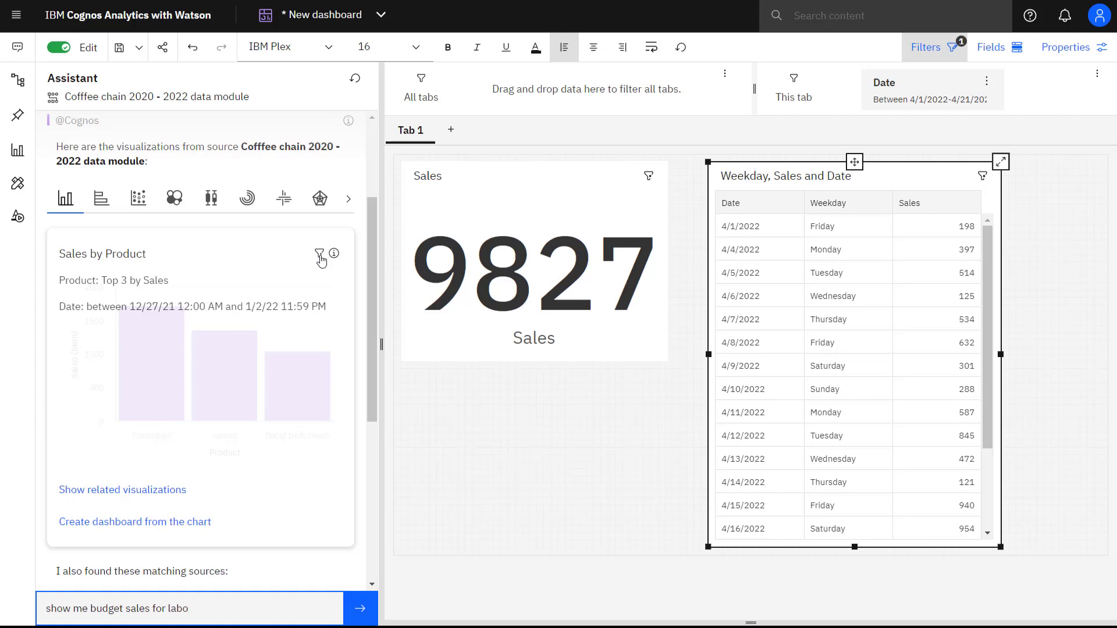
text(r day)
Step: Submit 'show me budget sales for labor day' to the Assistant
key(Return)
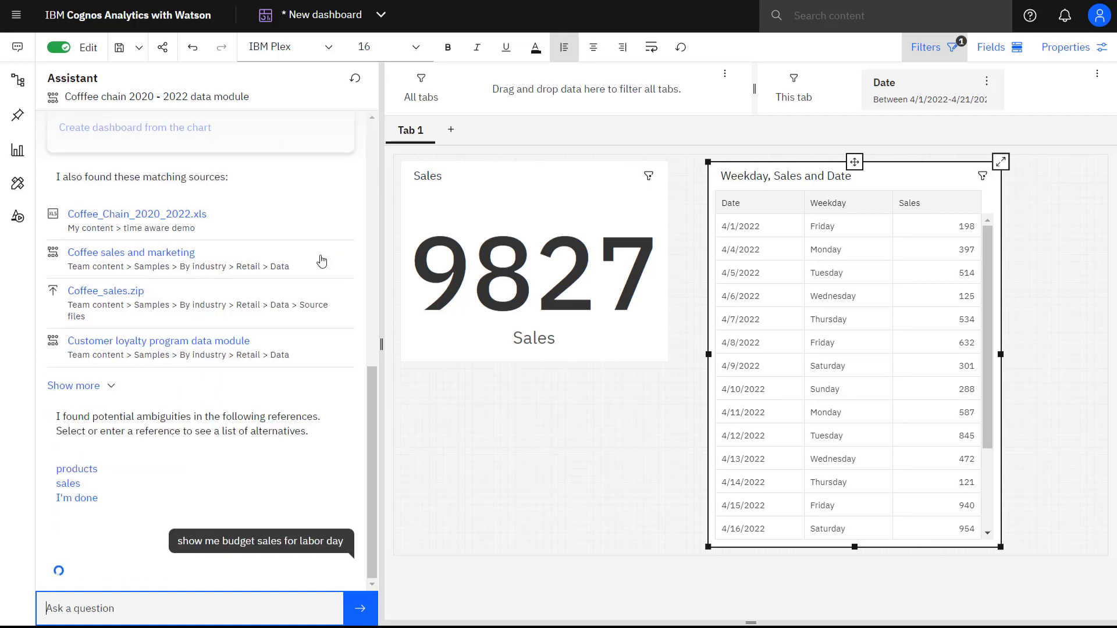